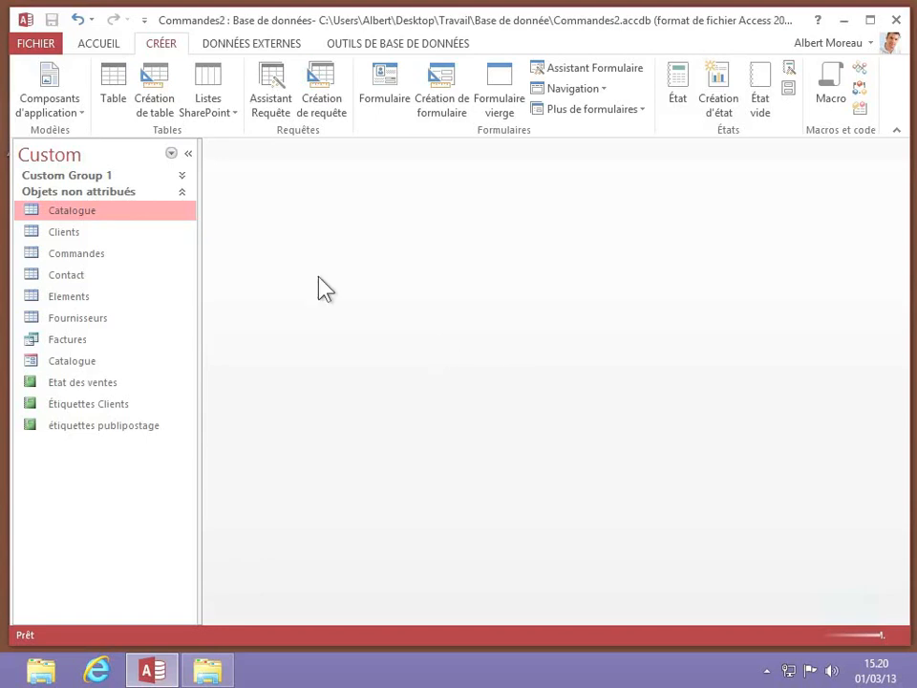
- Open the Catalogue table and examine the two Shaker records, numbers 20 and 11
double_click(93, 220)
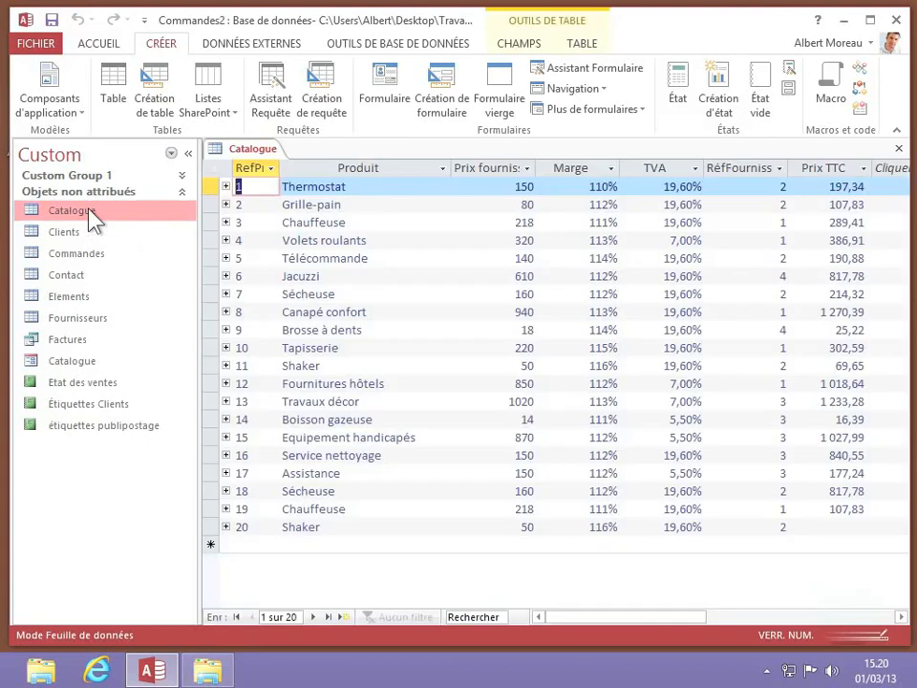
left_click(350, 528)
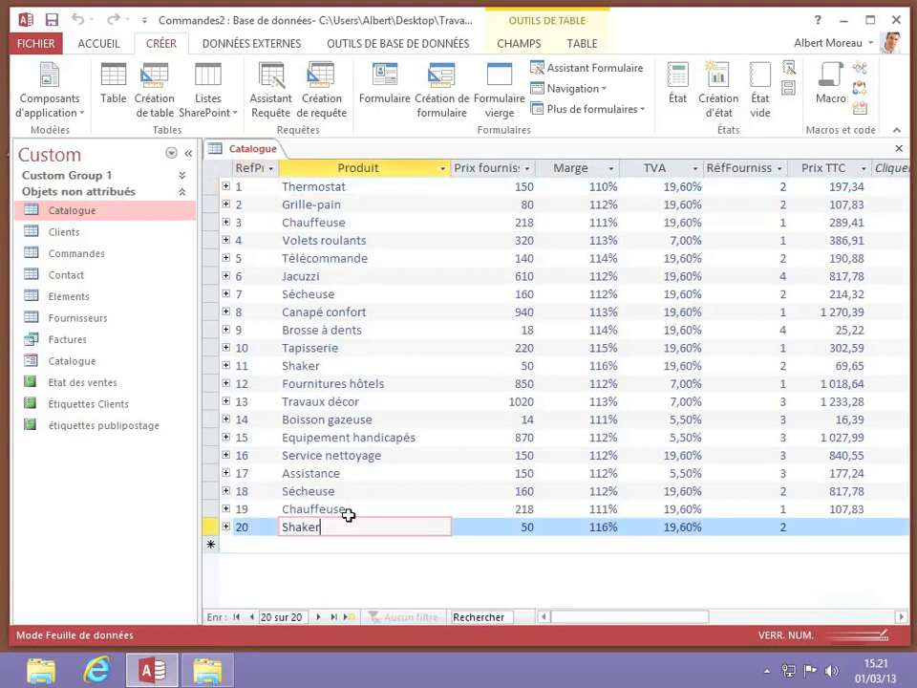
left_click(339, 366)
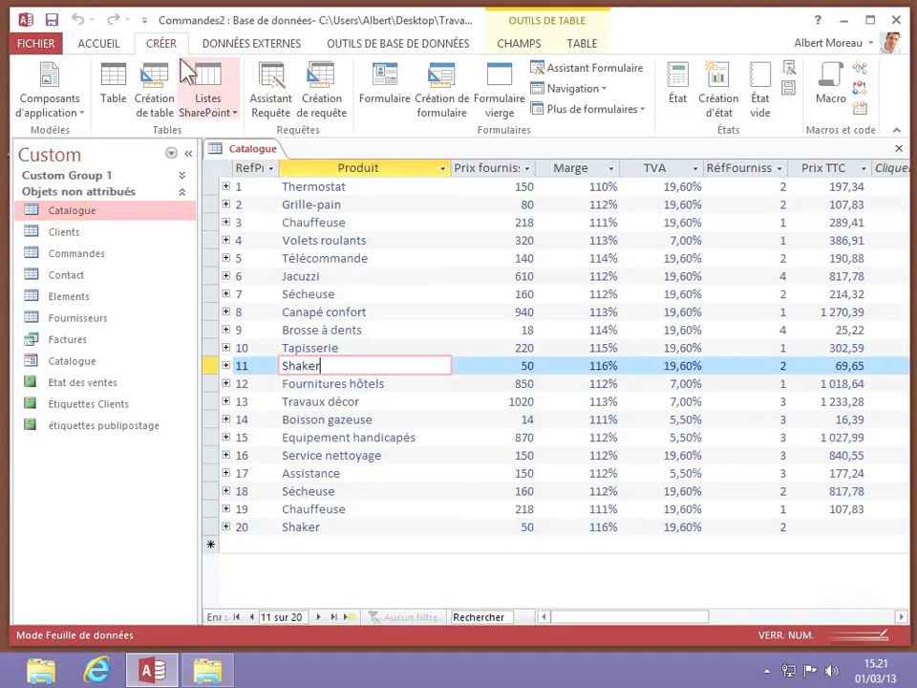
- Start a new query with the find-duplicates query wizard (Assistant Requête trouver les doublons)
left_click(277, 109)
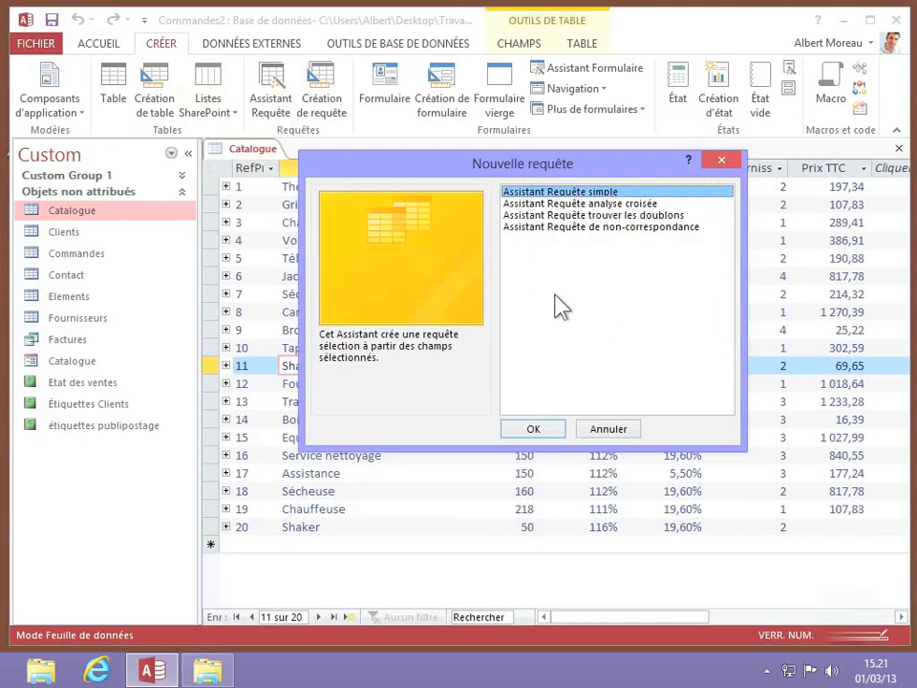
left_click(659, 217)
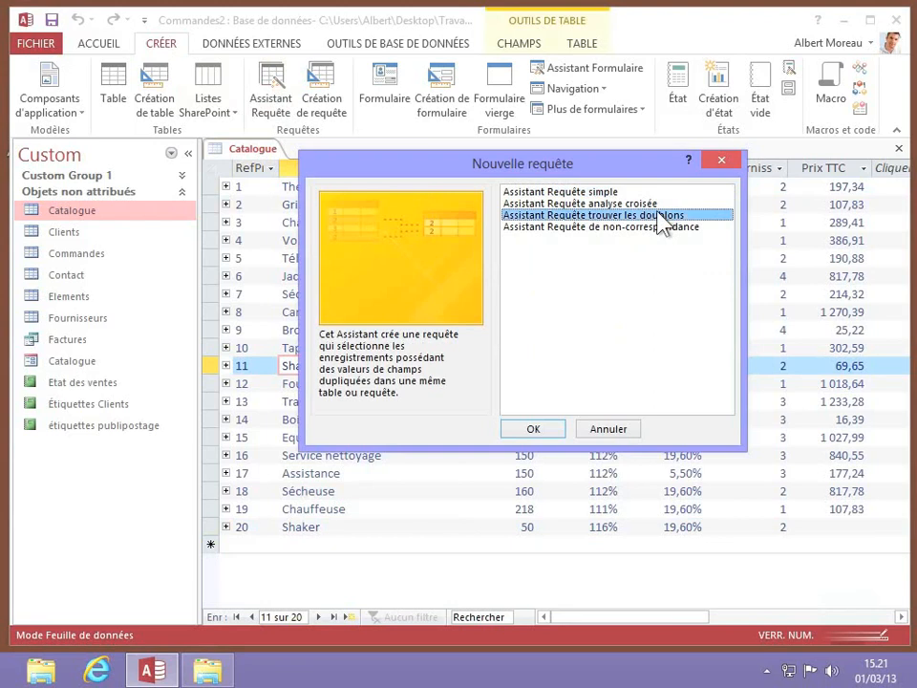
left_click(537, 431)
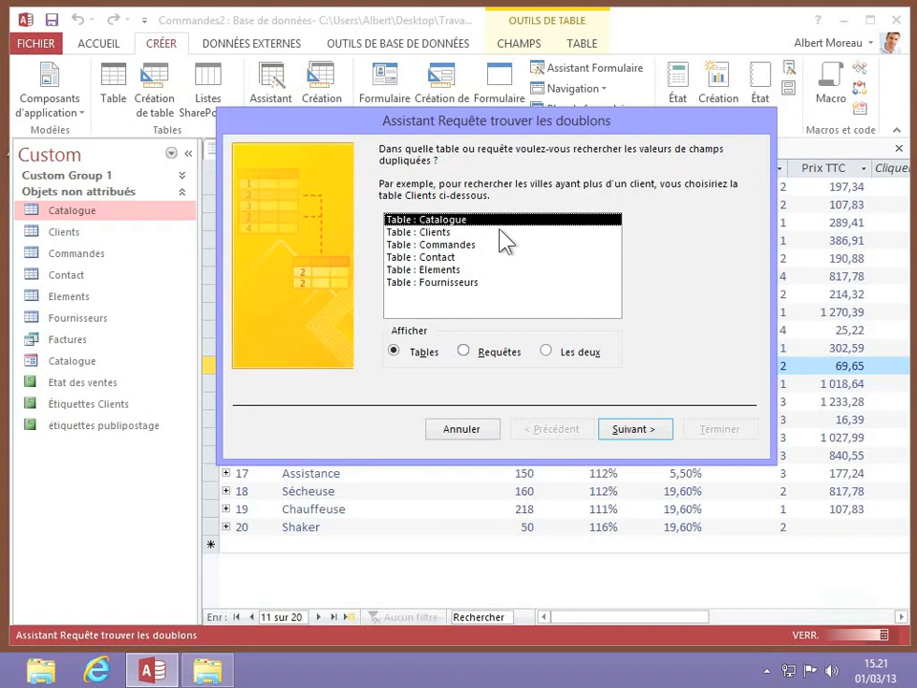
- Review the query and combined source lists, then choose the Catalogue table as the source for the duplicates search
left_click(465, 355)
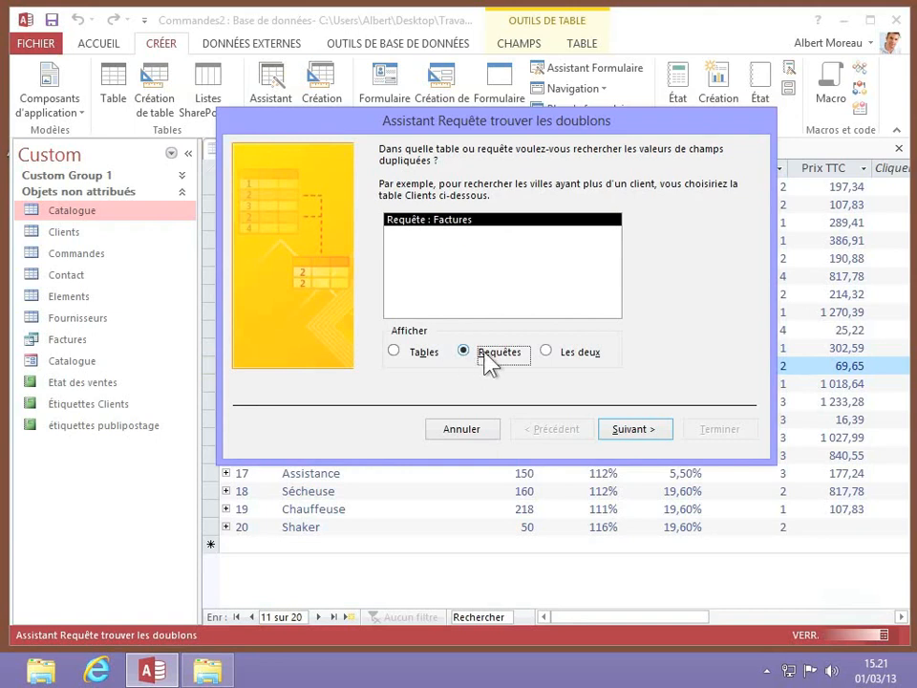
left_click(551, 352)
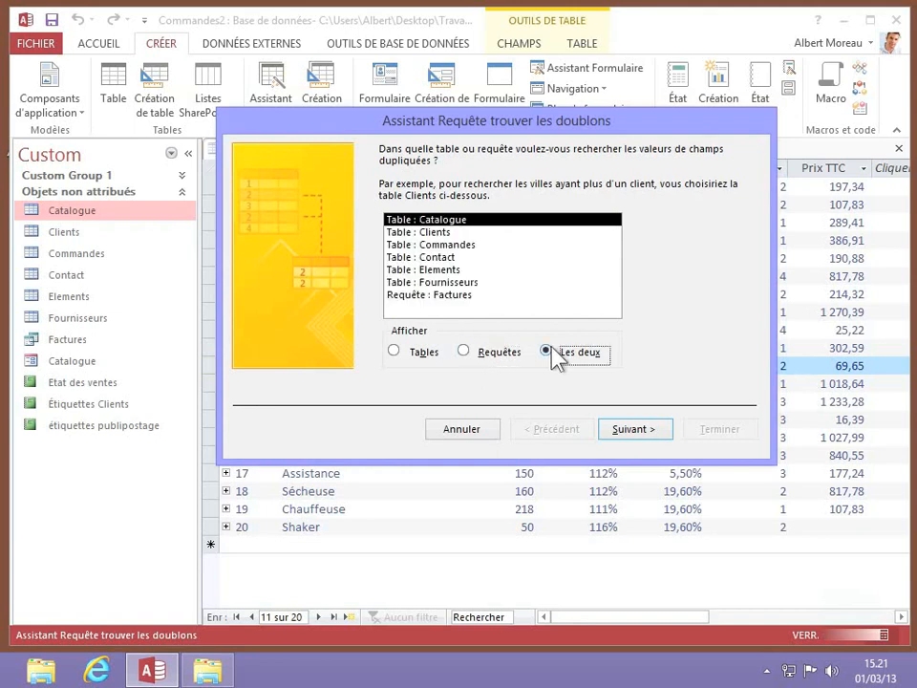
left_click(394, 351)
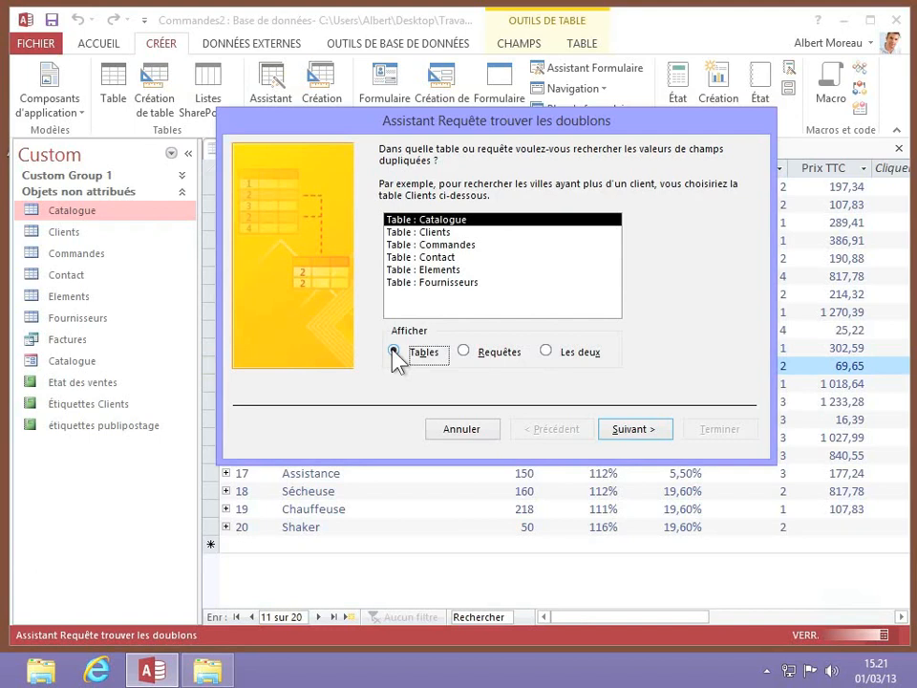
left_click(432, 222)
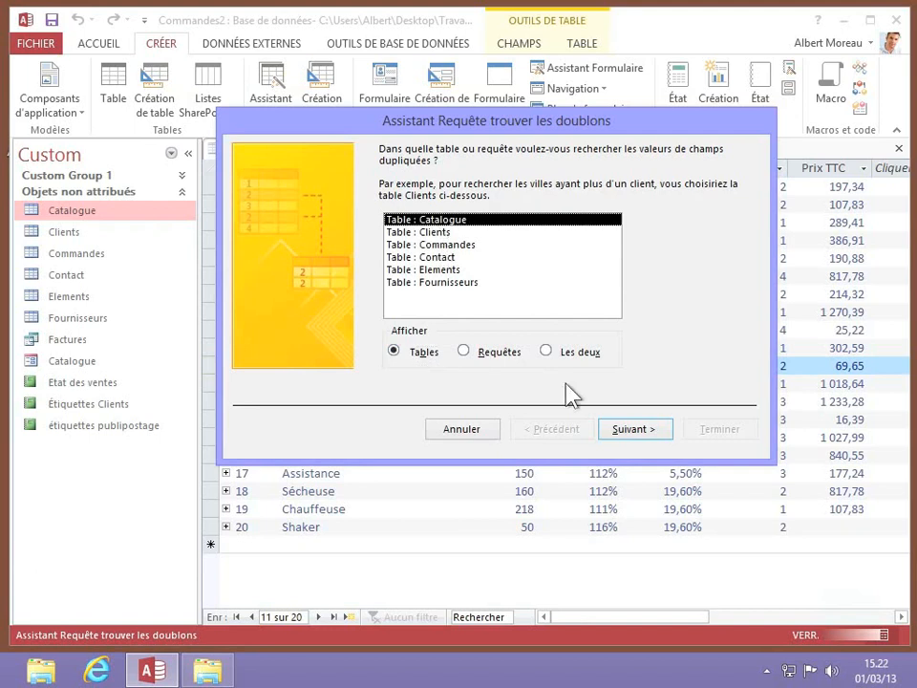
left_click(640, 435)
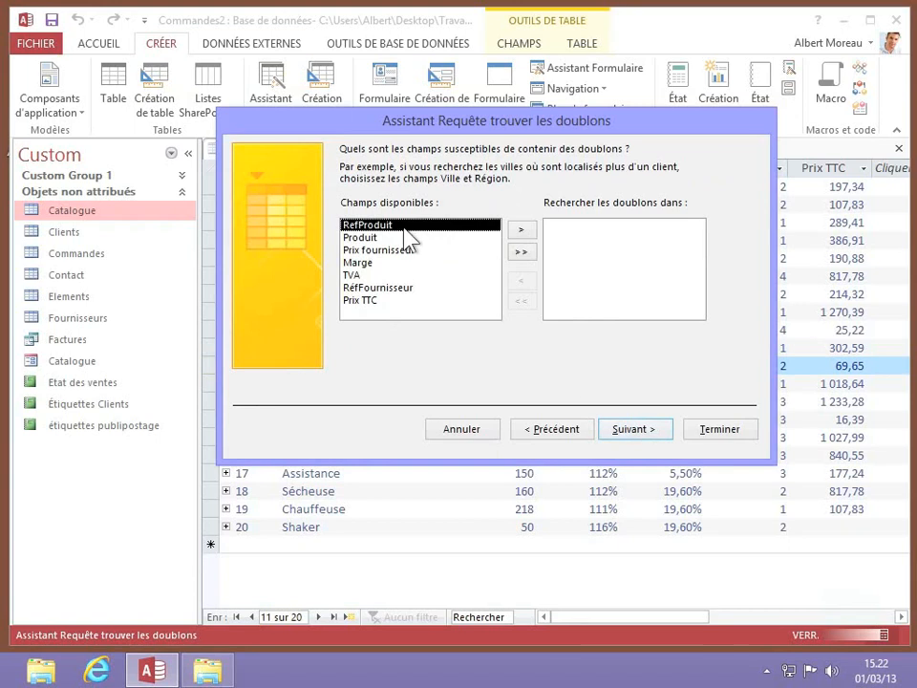
- Set Produit and RéfFournisseur as the fields to check for duplicates and continue to the additional fields
left_click(368, 239)
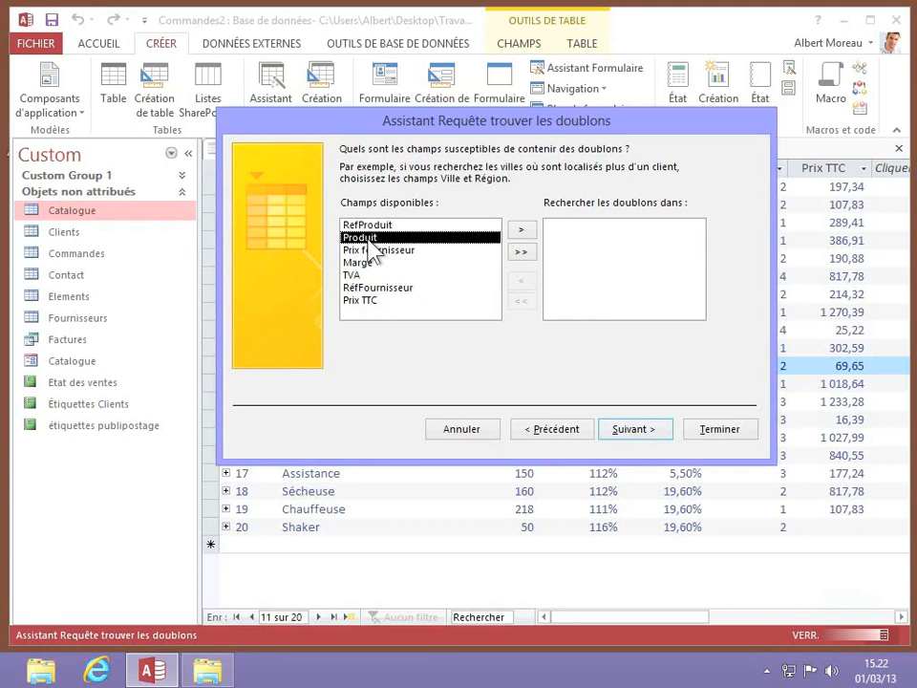
left_click(522, 230)
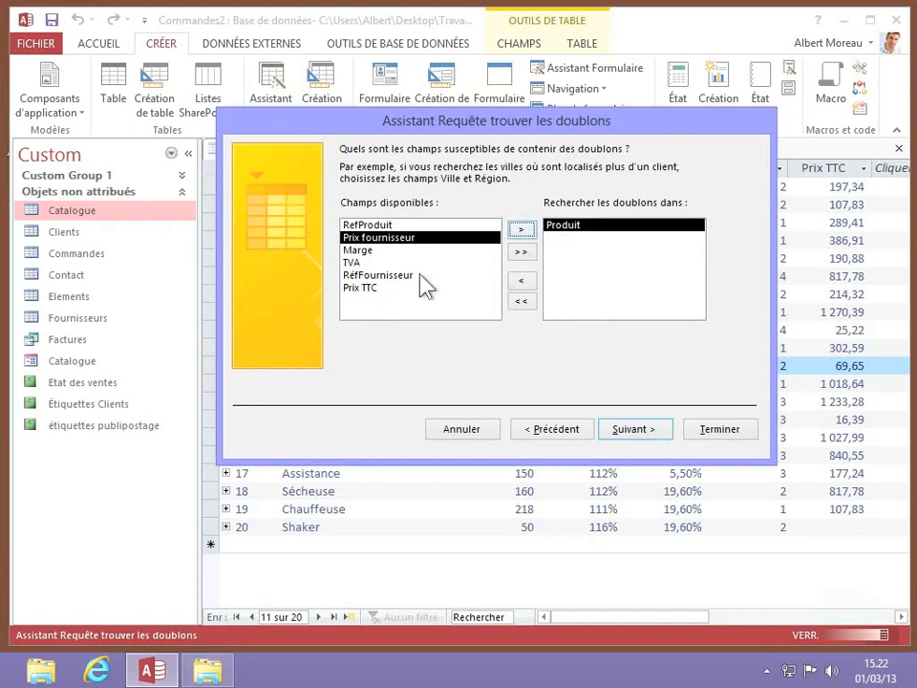
left_click(380, 276)
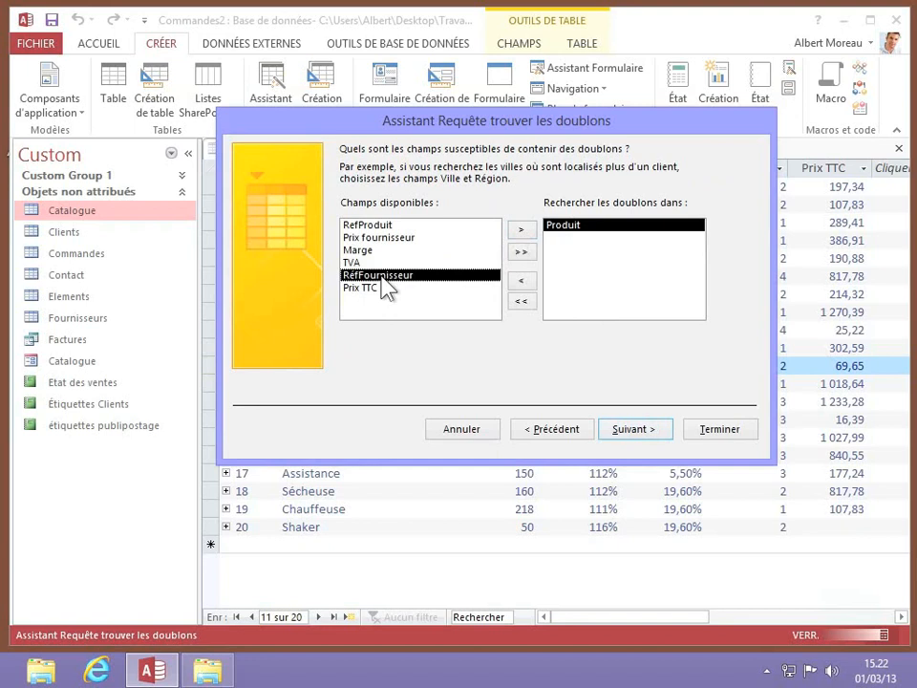
left_click(520, 230)
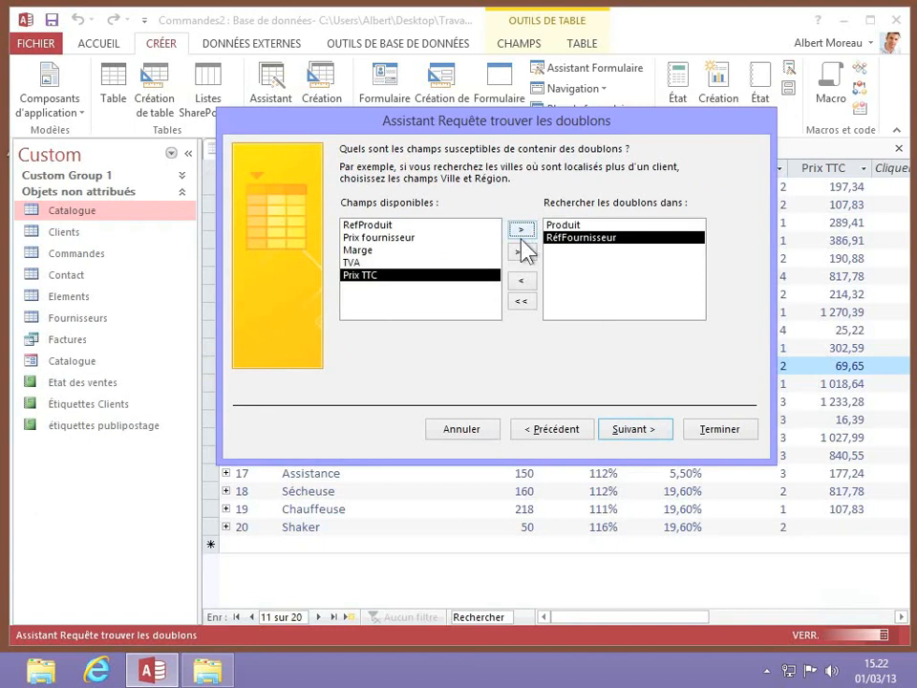
left_click(633, 432)
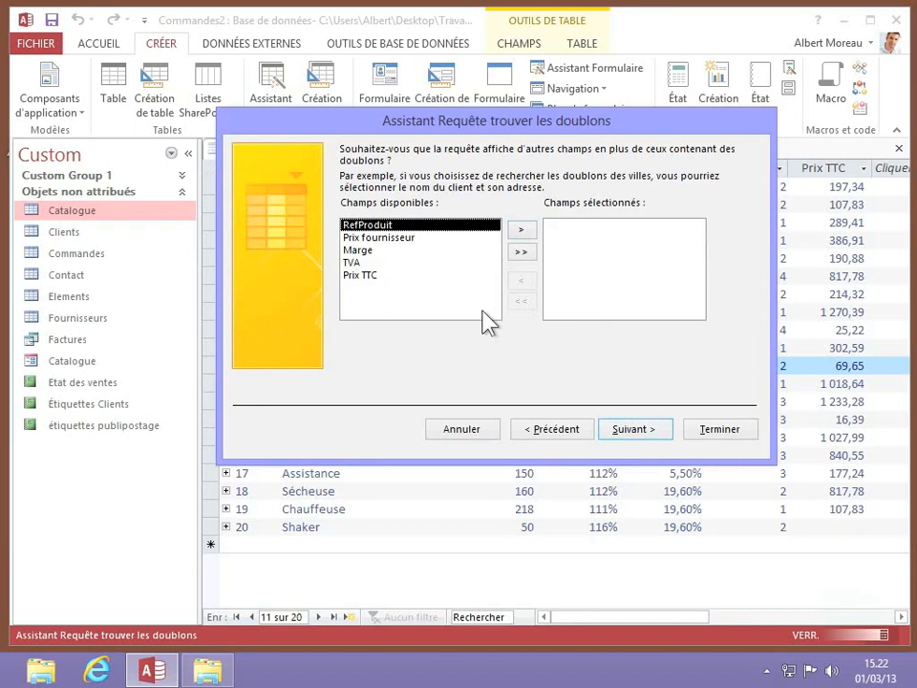
- Add Prix TTC as the extra field for the duplicates query to show and continue to naming
left_click(362, 277)
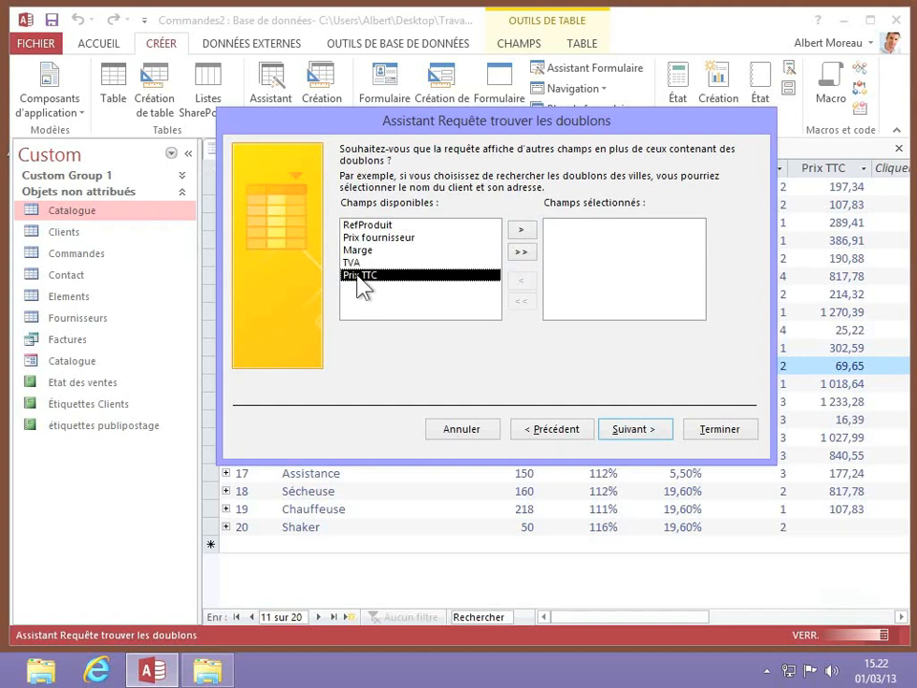
left_click(522, 232)
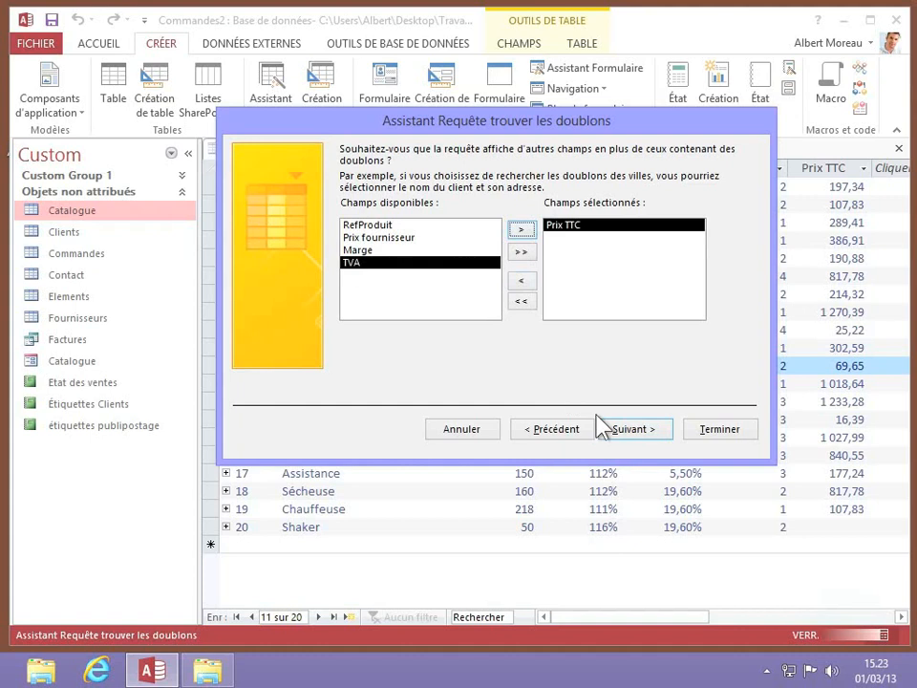
left_click(632, 430)
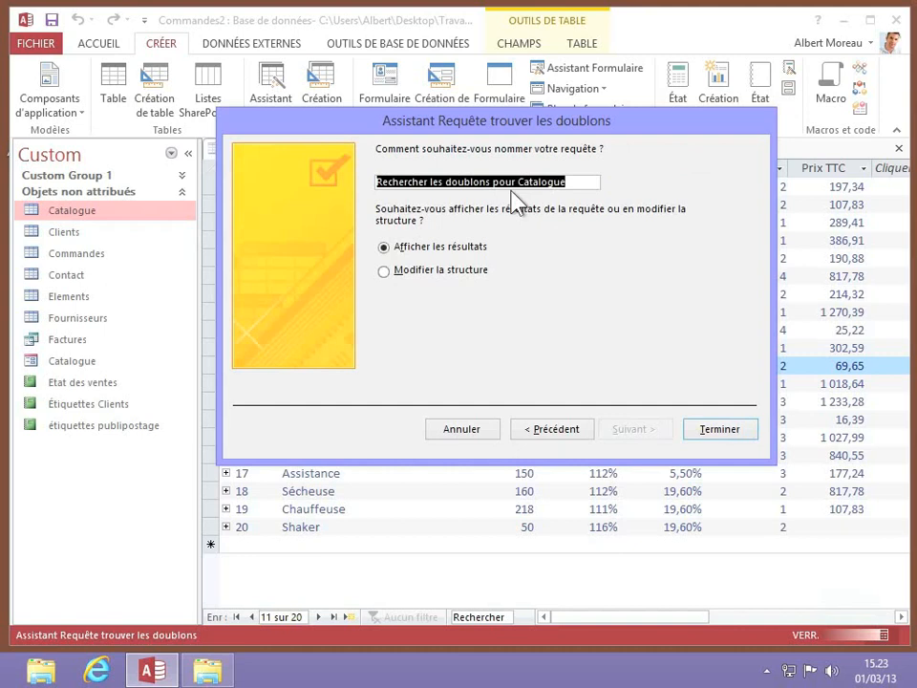
- Name the query "Doublons catalogue" and finish the wizard with the option to display the results
type("Doublons c")
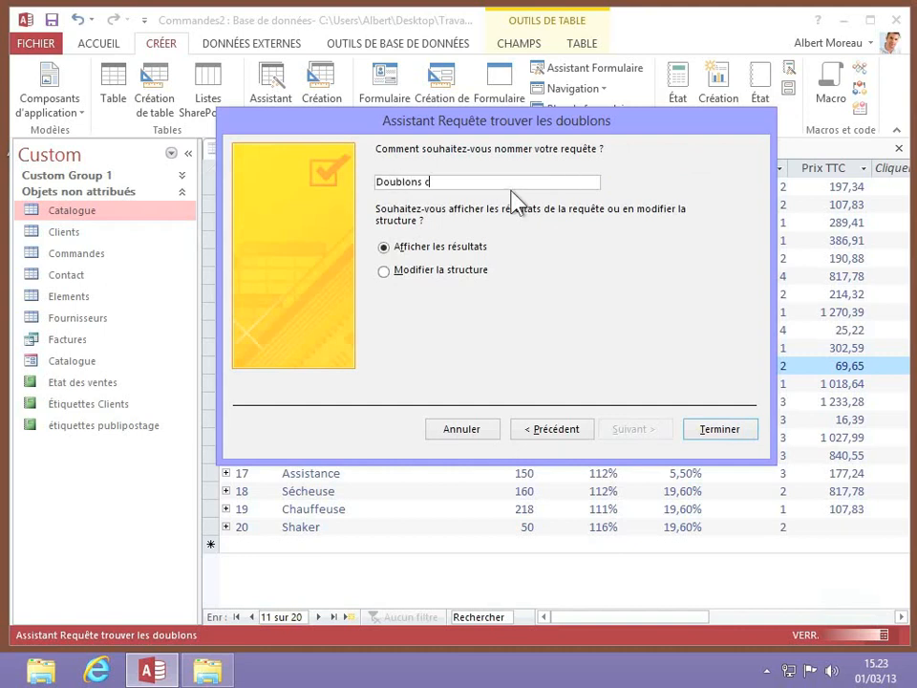
type("atalogue")
left_click(417, 246)
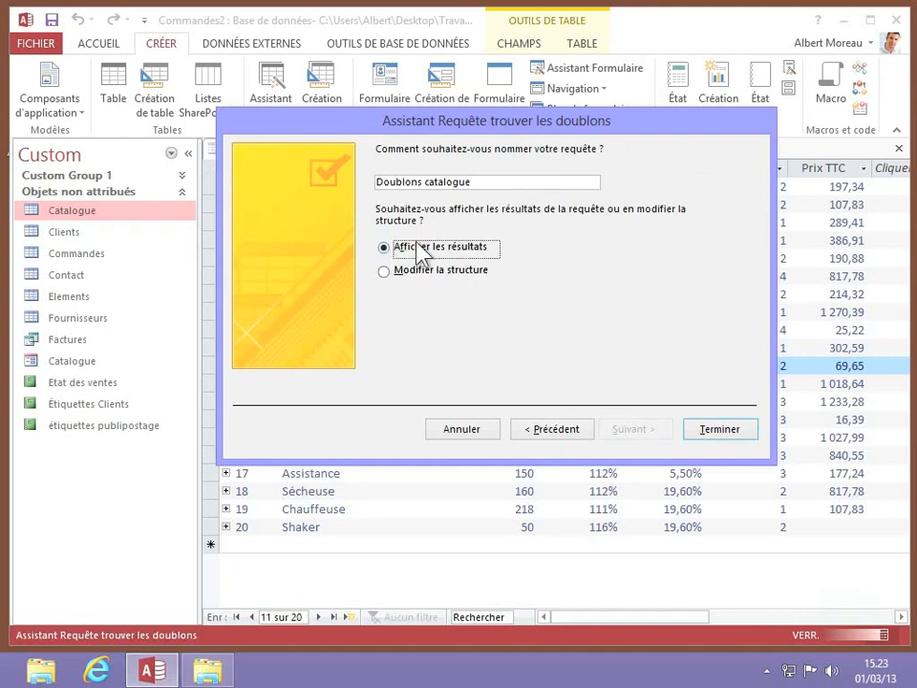
left_click(717, 432)
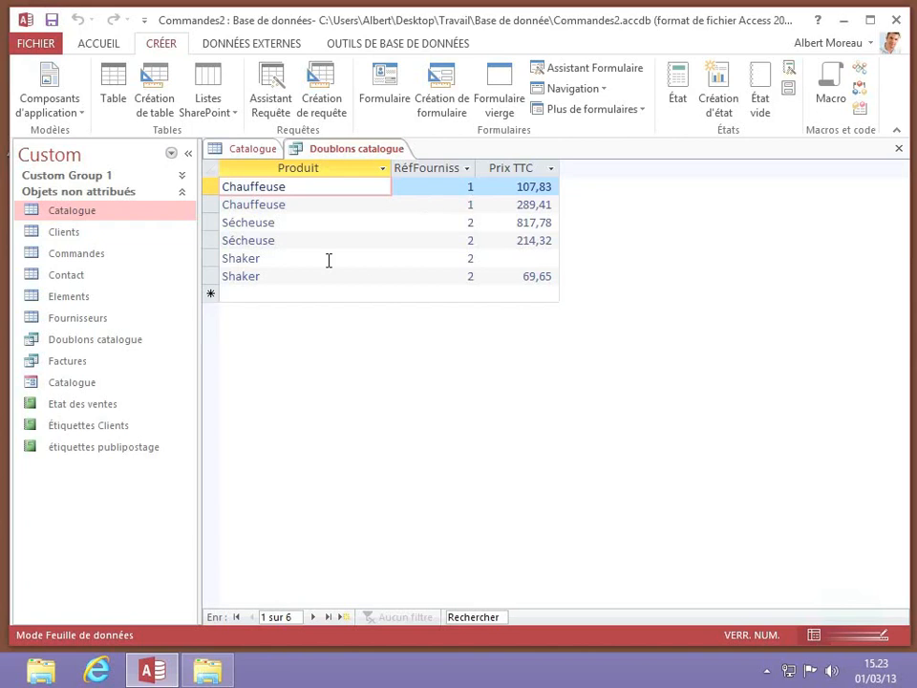
- Close the Doublons catalogue results and permanently delete the duplicate Shaker record, number 20, from the Catalogue table
right_click(331, 151)
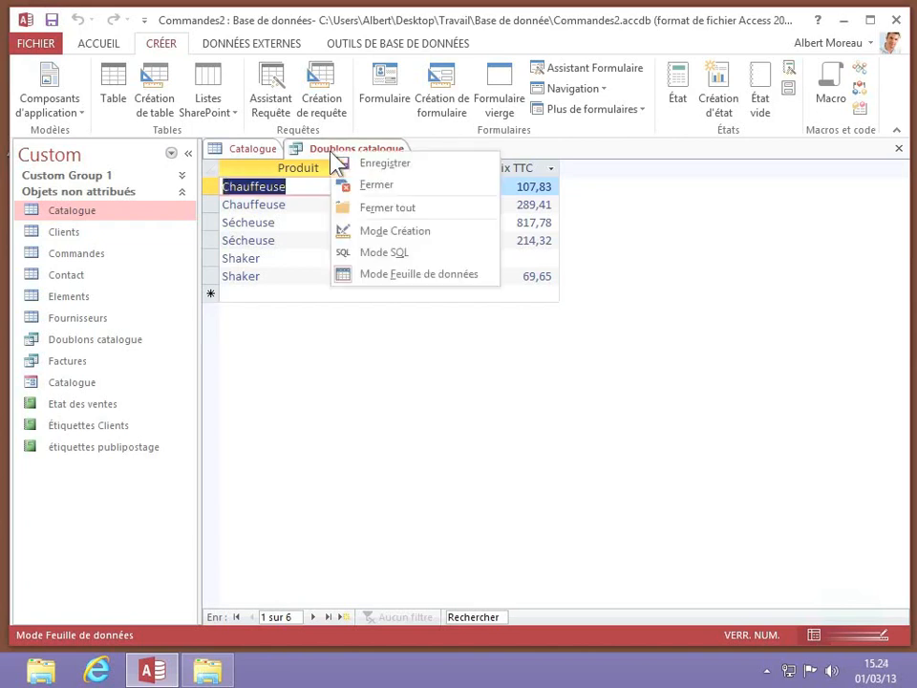
left_click(377, 187)
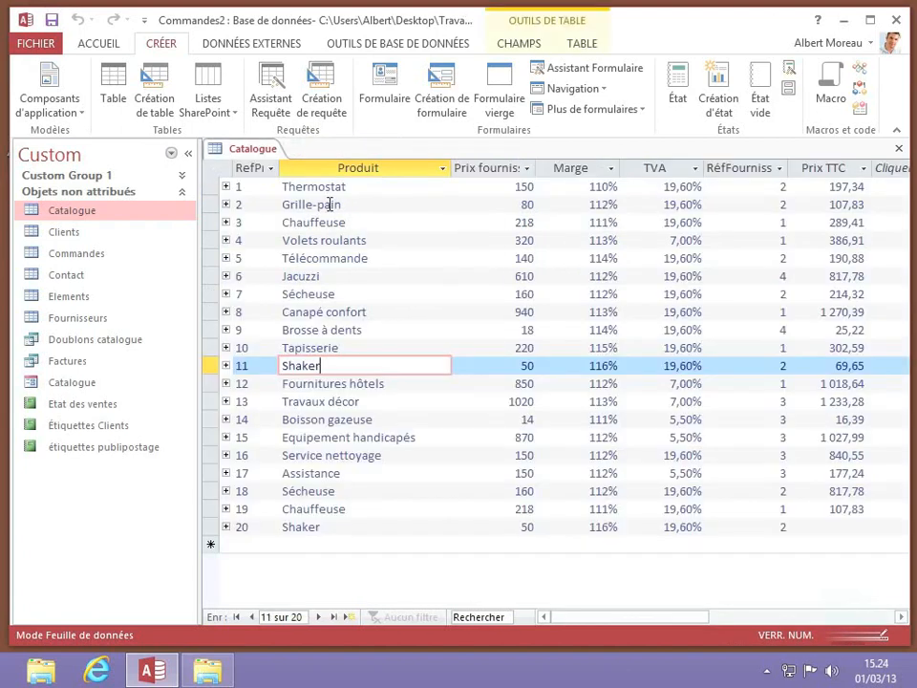
left_click(332, 527)
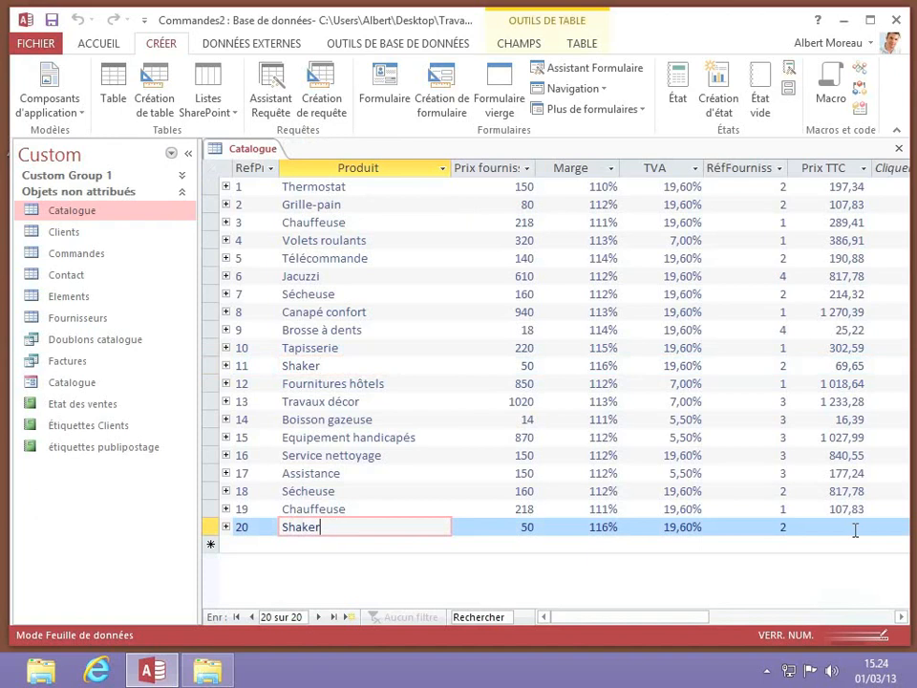
right_click(218, 526)
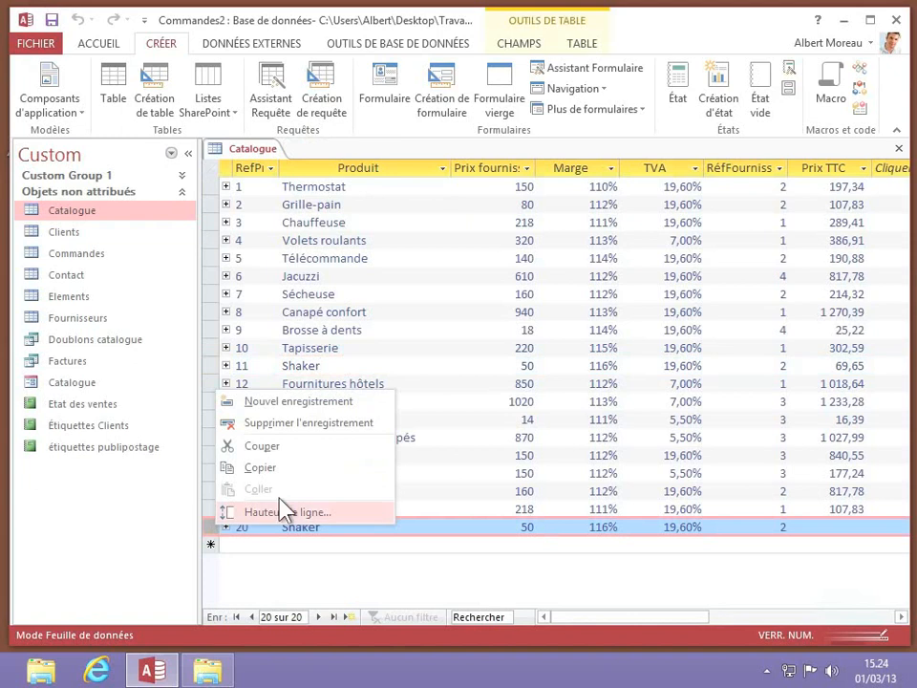
left_click(307, 423)
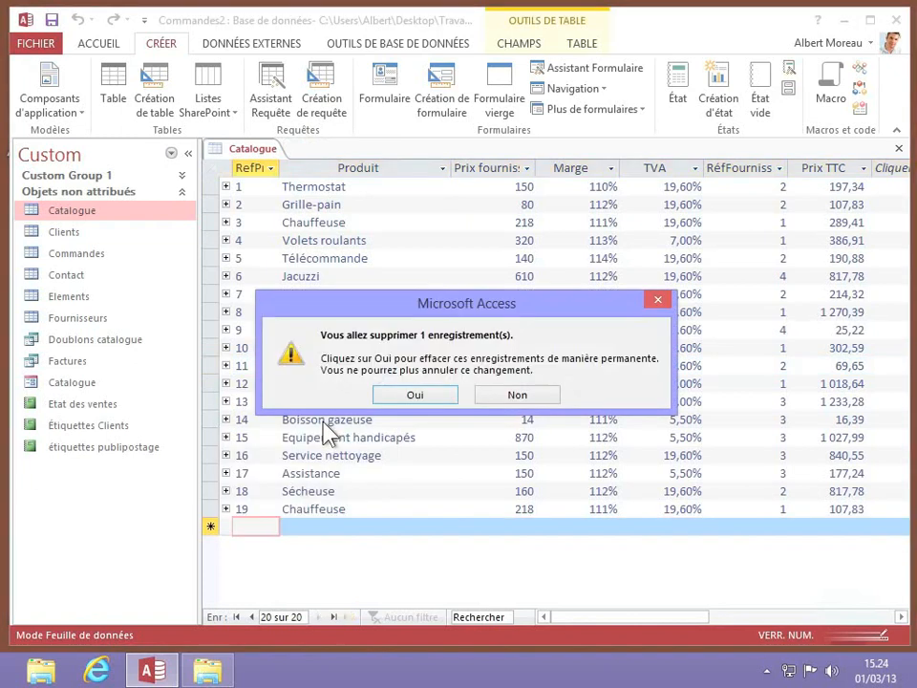
left_click(412, 397)
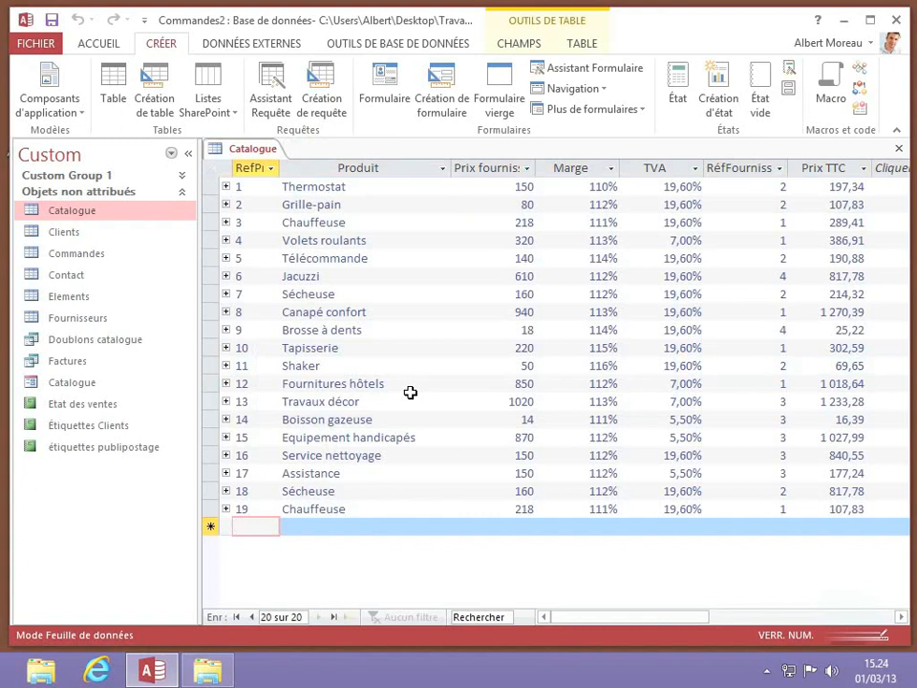
- Save the Catalogue table and close it
right_click(255, 155)
left_click(285, 159)
right_click(261, 155)
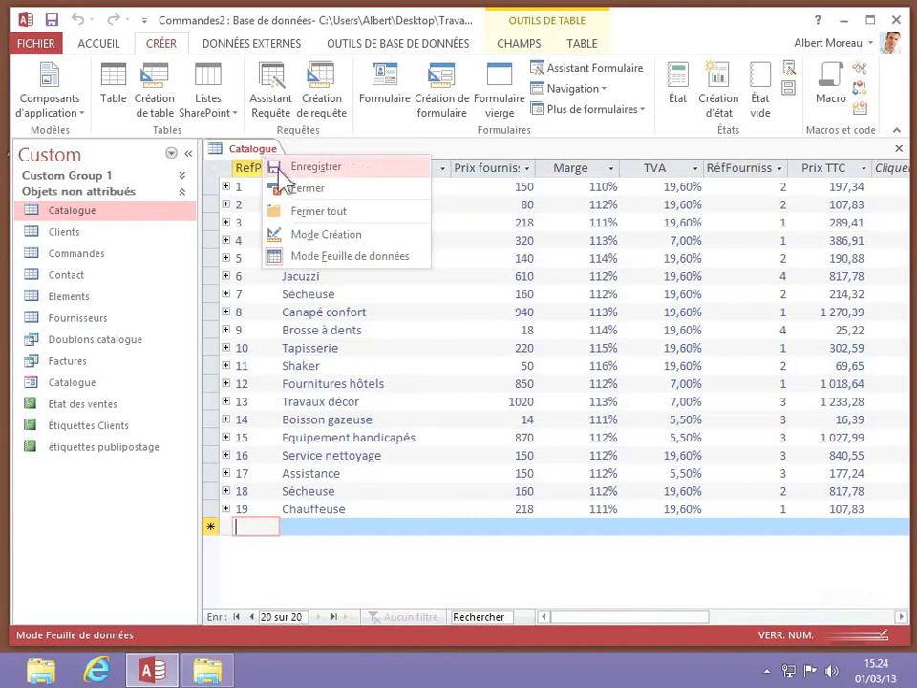
left_click(292, 188)
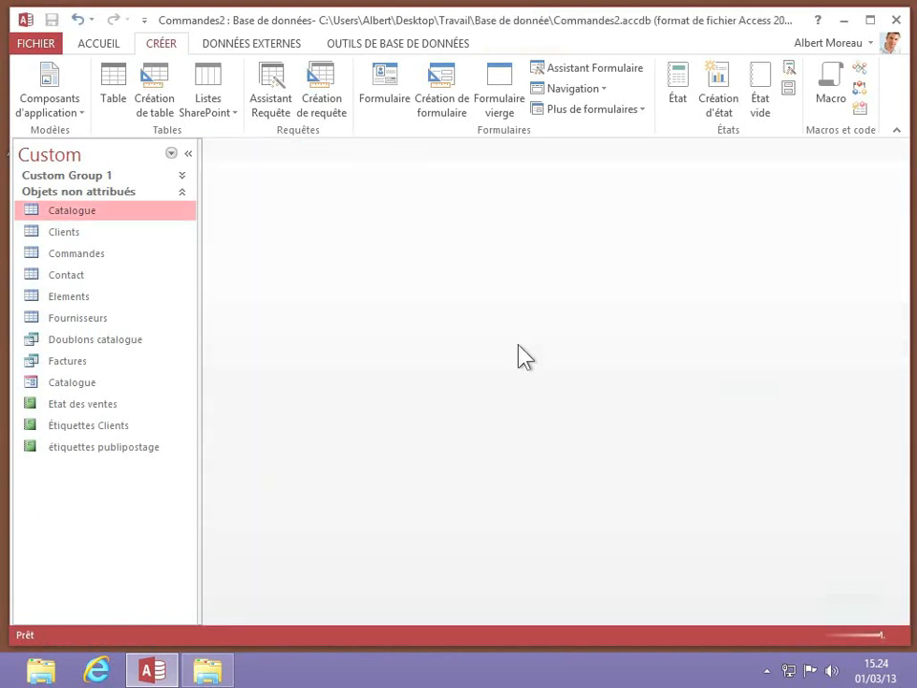